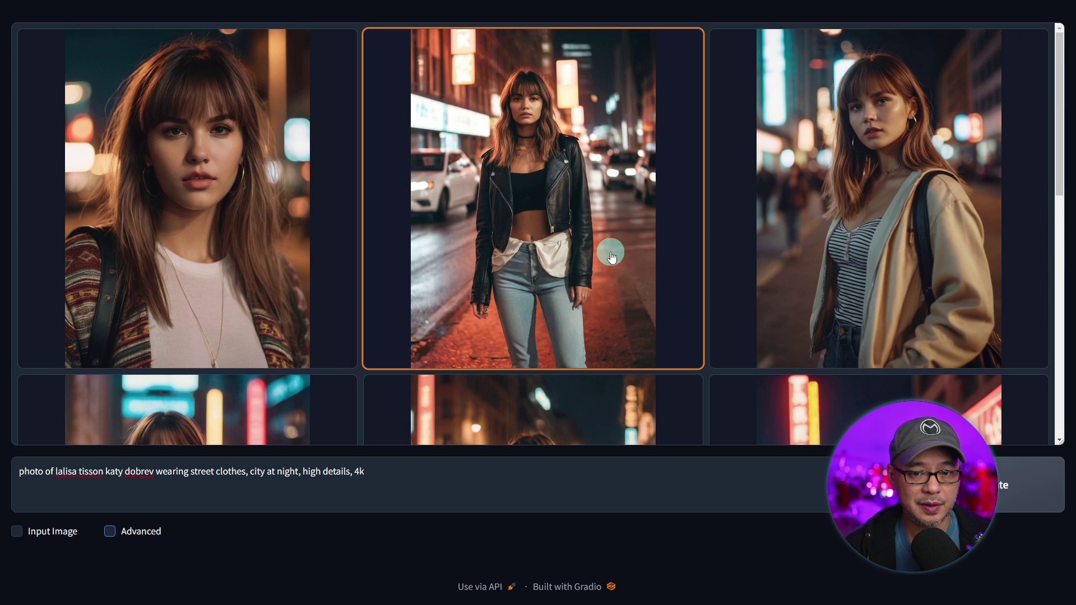
- Enlarge the page zoom and tick the Input Image checkbox to enable image inputs
scroll(612, 256, down, 10)
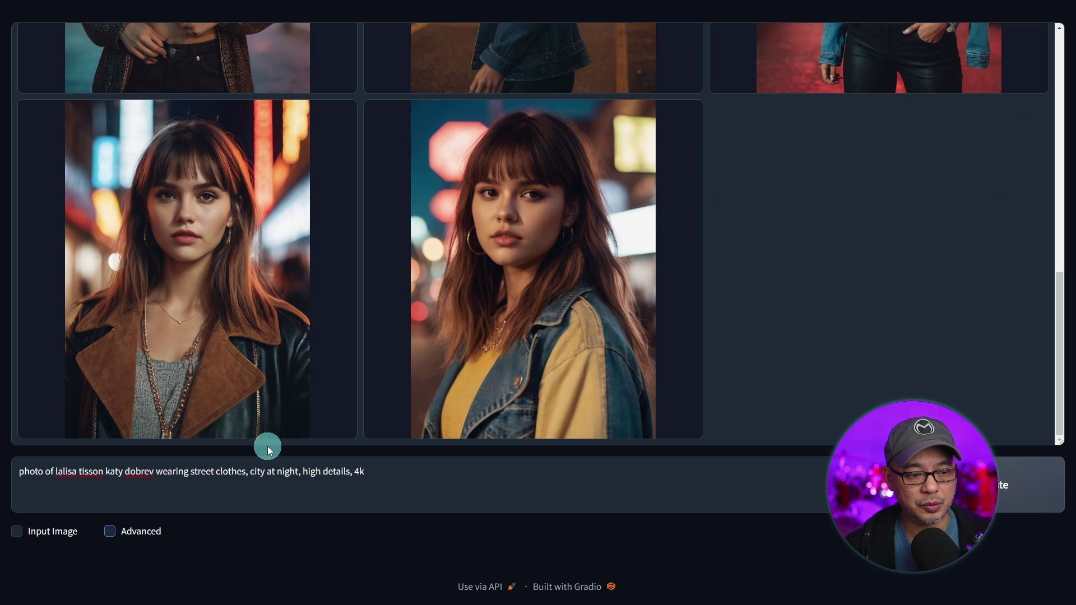
key(ctrl+plus)
key(ctrl+plus)
key(ctrl+plus)
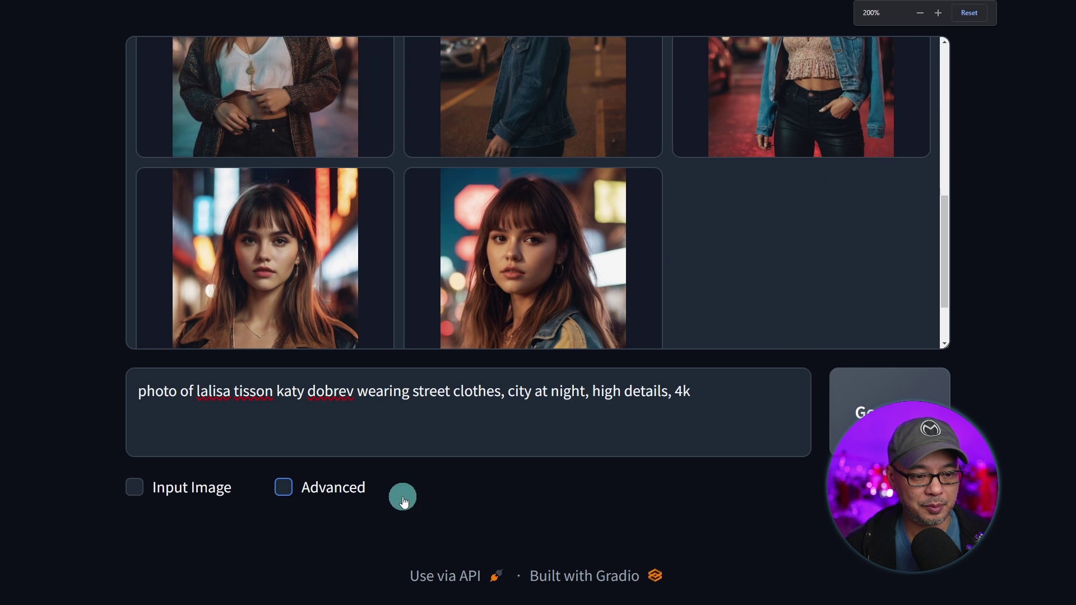
click(134, 487)
scroll(134, 490, down, 5)
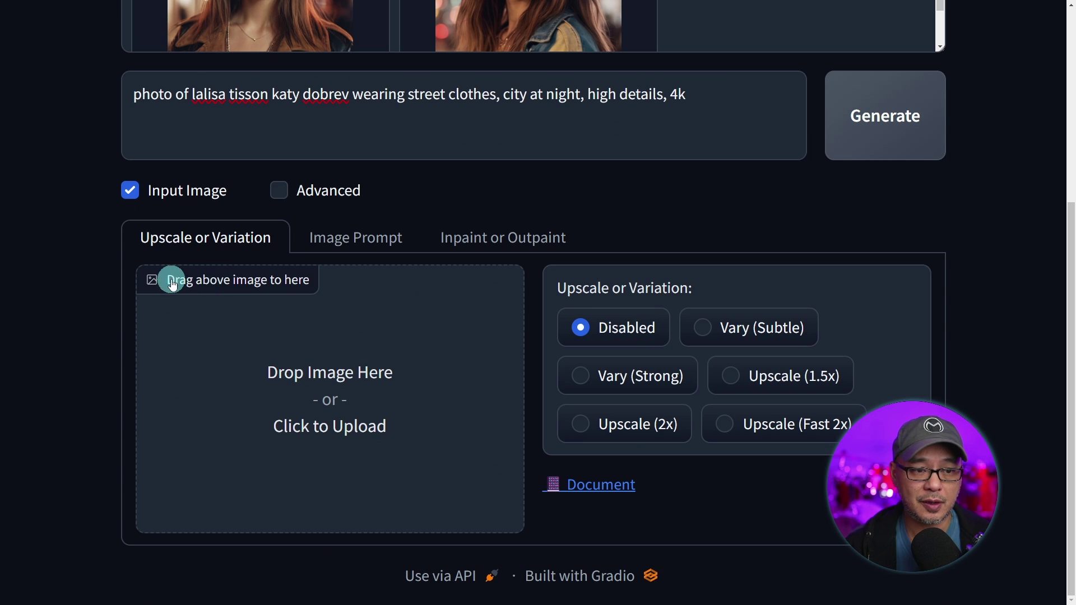
- Place the bottom-left generated portrait of the woman with bangs into the first Image Prompt slot
click(355, 241)
scroll(357, 247, down, 1)
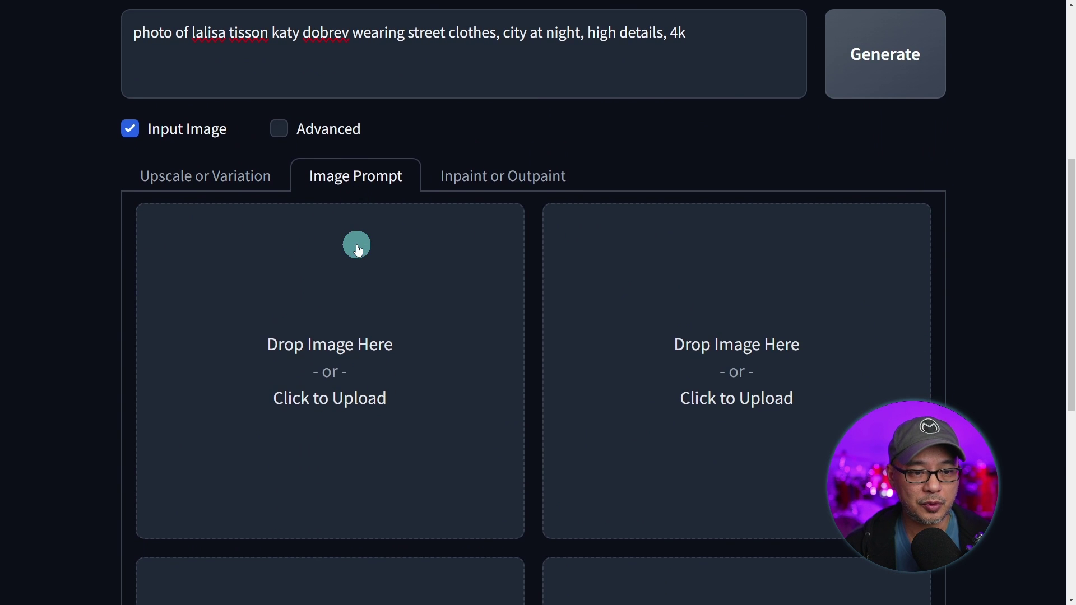
scroll(359, 249, up, 5)
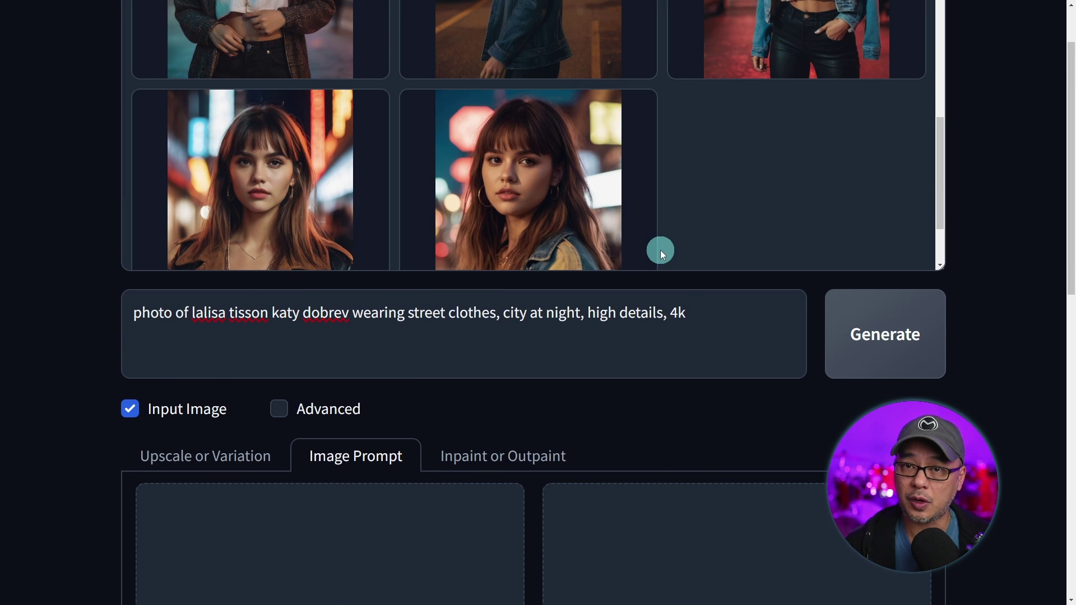
drag(279, 179, 372, 525)
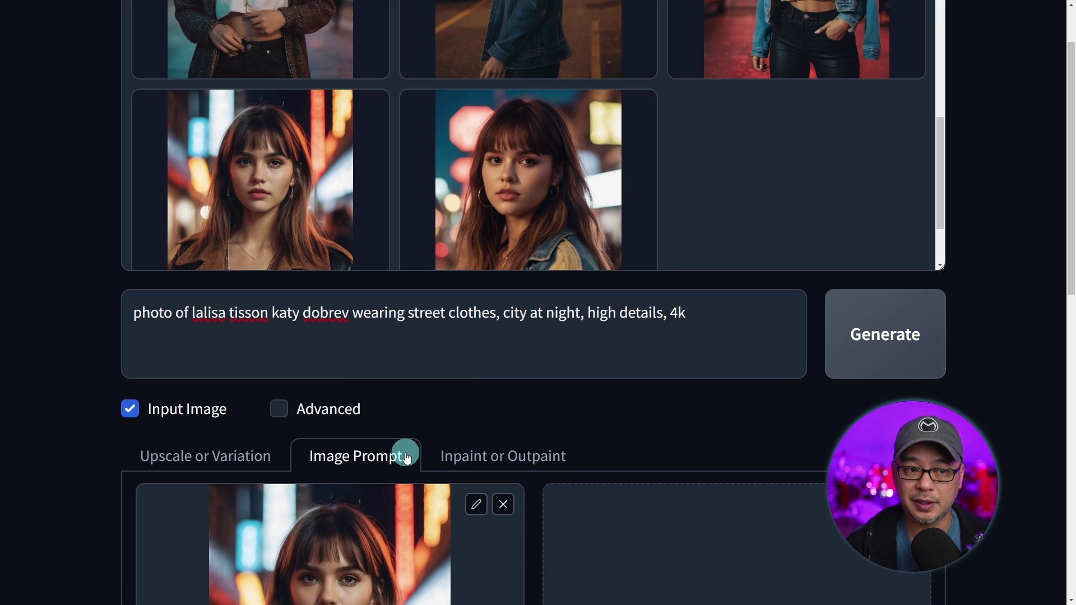
- Reveal the advanced image-prompt options for the first slot's Stop At, Weight and type
scroll(507, 379, down, 5)
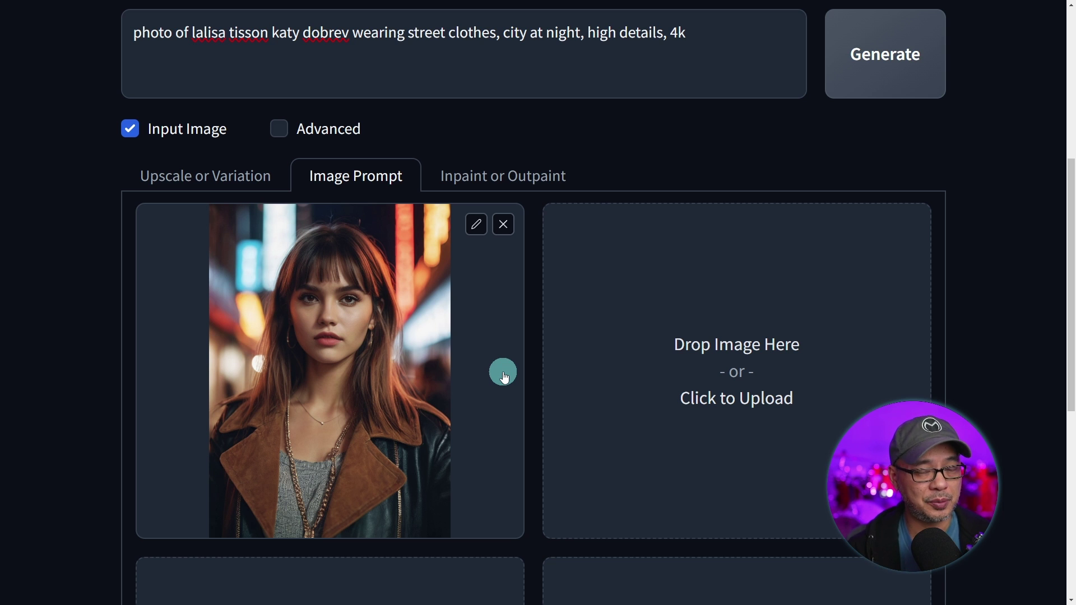
scroll(469, 280, down, 8)
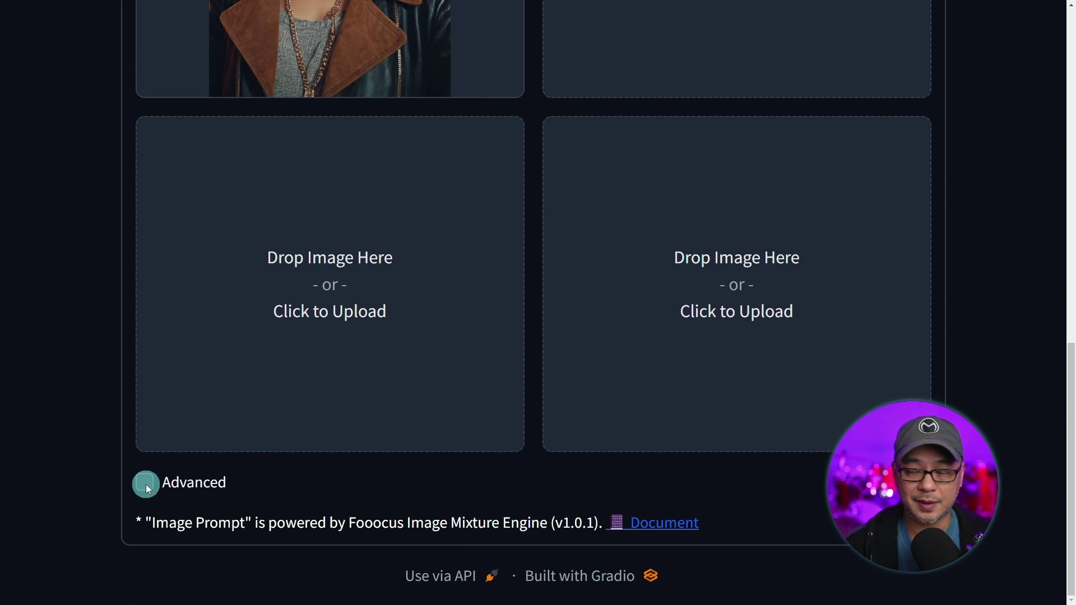
click(145, 484)
scroll(324, 473, up, 8)
scroll(415, 280, down, 3)
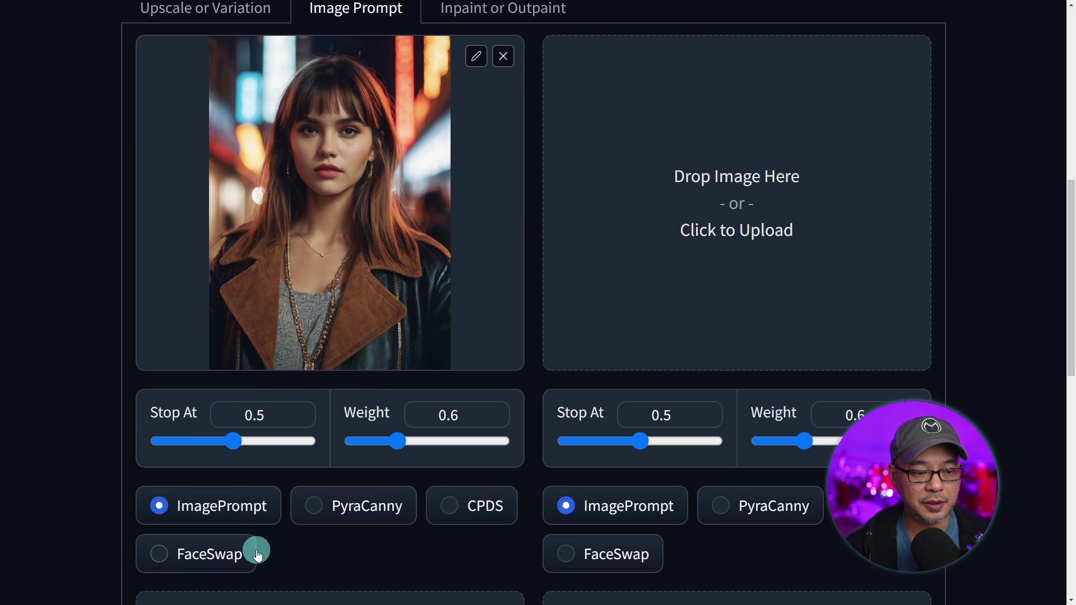
click(167, 555)
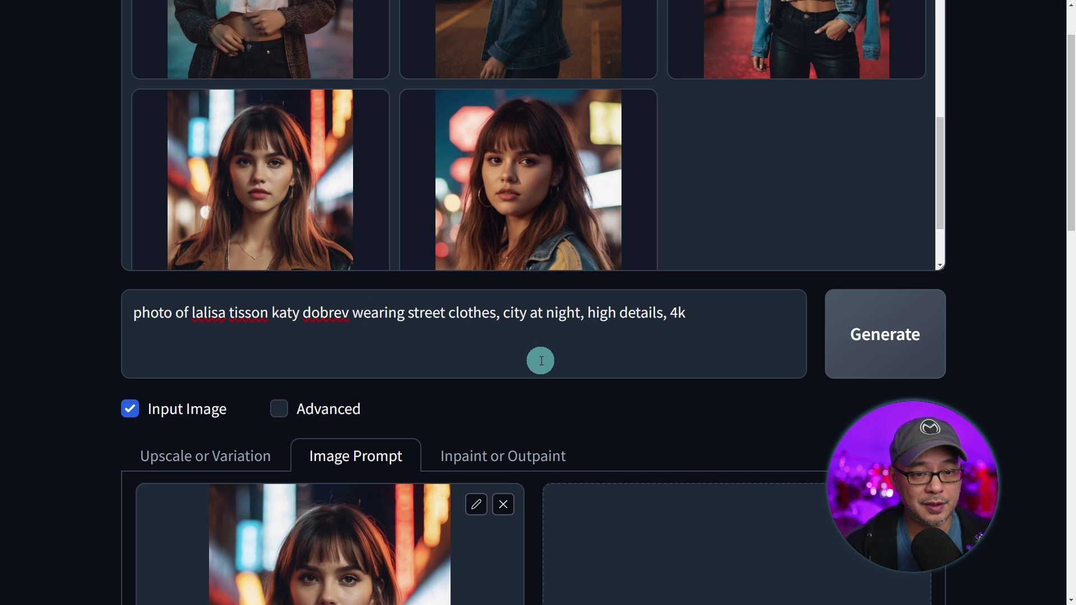
- Change the prompt to 'nature and mountains', 'summer dress' and 'sunset,', then generate
drag(500, 312, 582, 311)
text(nature and mountains)
key(Left)
key(Left)
key(Left)
key(Left)
key(Left)
key(Left)
key(Left)
key(Left)
key(Left)
key(Left)
key(Left)
key(Left)
key(Left)
key(Left)
key(Left)
key(Left)
key(Left)
key(Left)
key(Left)
key(Left)
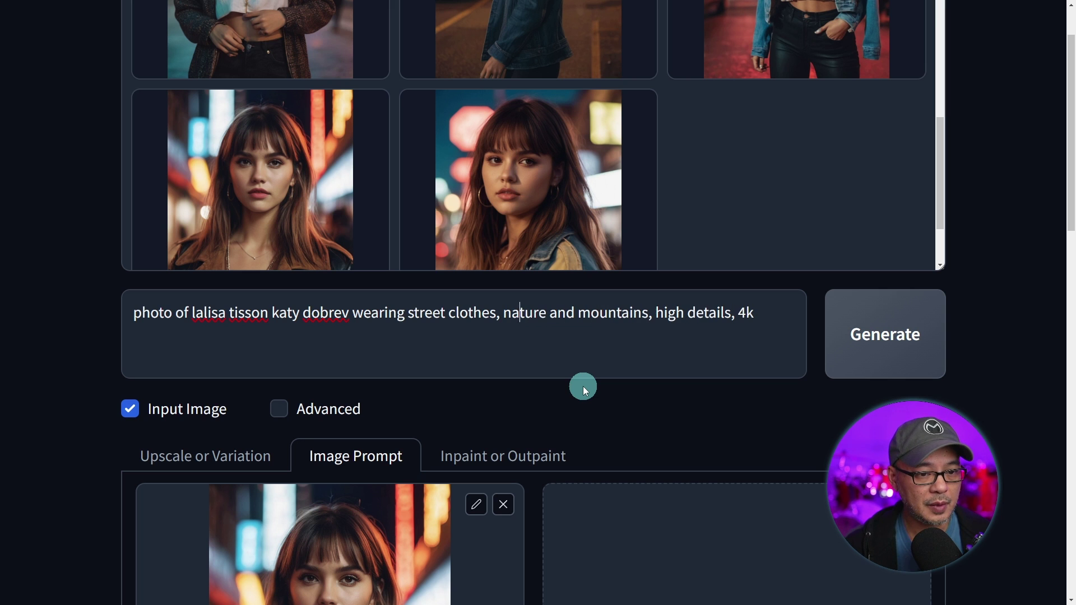
key(BackSpace)
key(BackSpace)
key(BackSpace)
key(BackSpace)
key(BackSpace)
key(BackSpace)
key(BackSpace)
key(BackSpace)
key(BackSpace)
key(BackSpace)
key(BackSpace)
key(BackSpace)
key(BackSpace)
key(BackSpace)
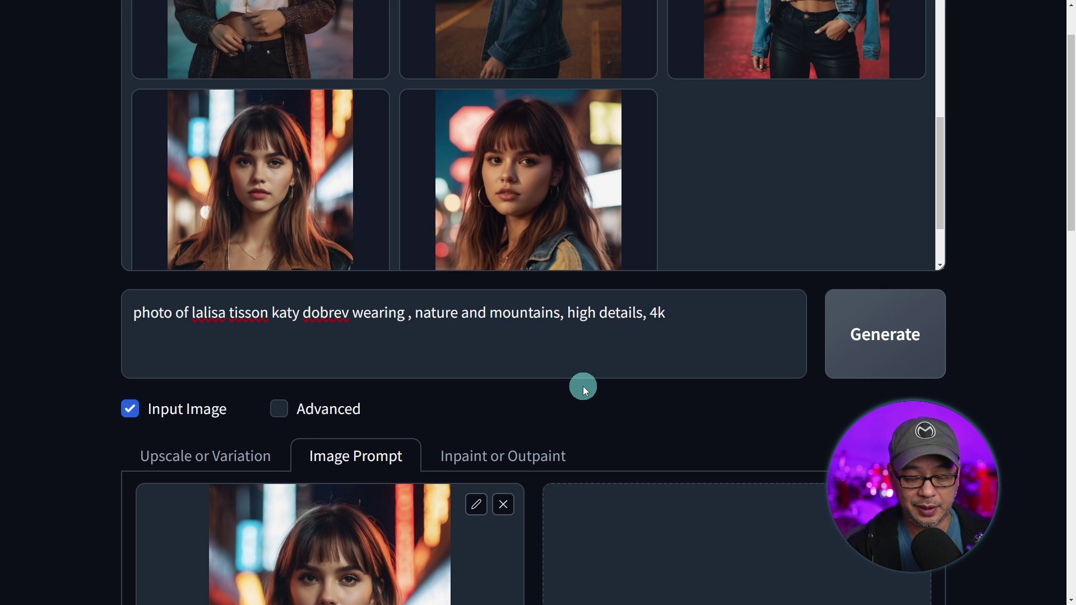
text(summer dress)
key(Right)
key(Right)
key(Right)
key(Right)
key(Right)
key(Right)
key(Right)
key(Right)
key(Right)
key(Right)
key(Right)
key(Right)
key(Right)
key(Right)
key(Right)
key(Right)
key(Right)
key(Right)
key(Right)
key(Right)
text(sunset,)
key(ctrl+minus)
key(ctrl+minus)
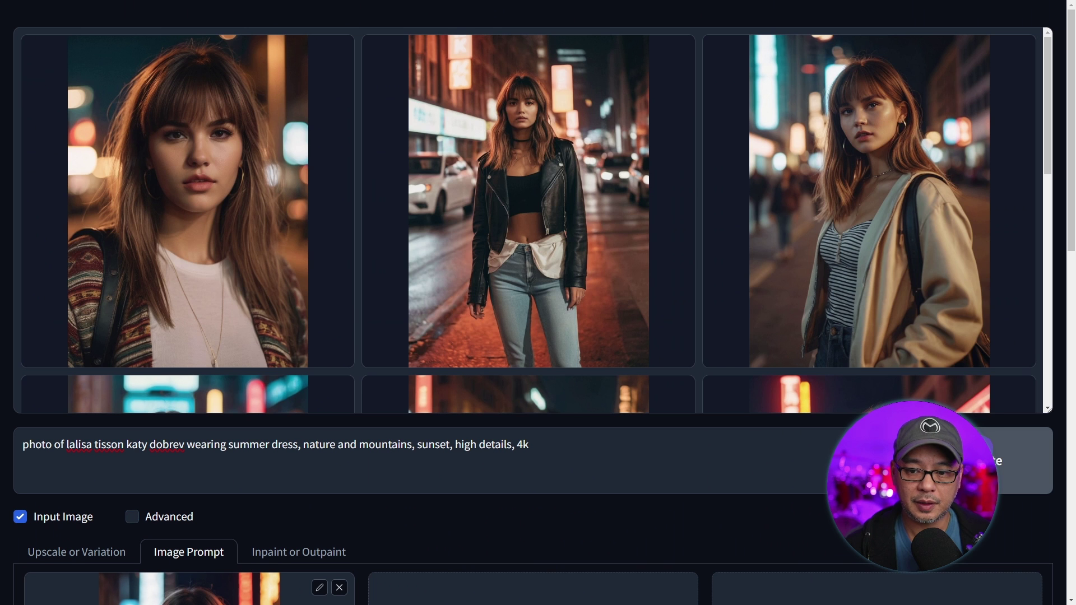
key(ctrl+Return)
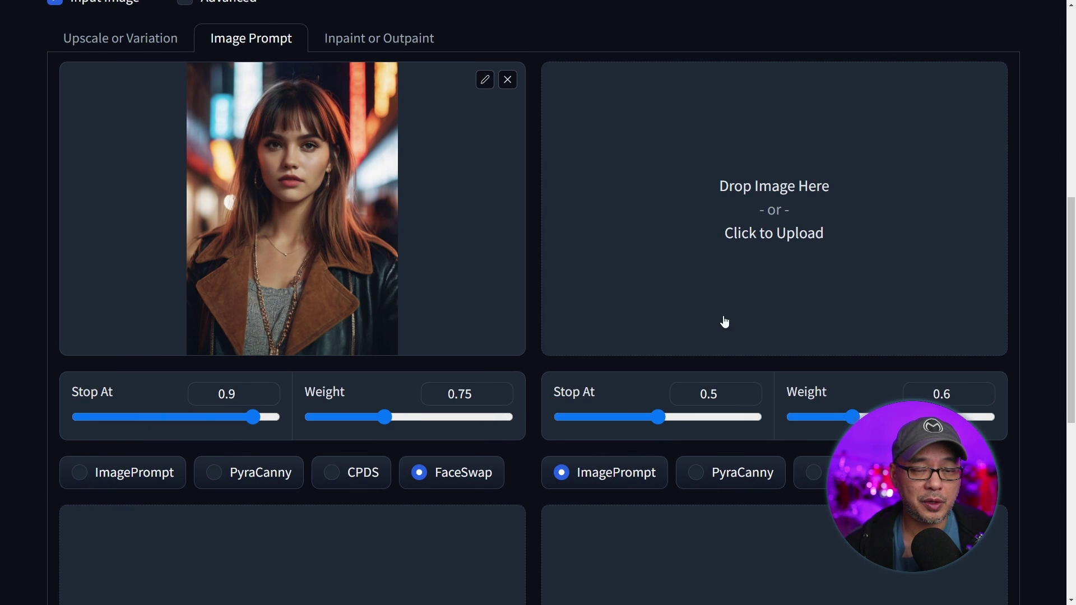
- View the first summer-dress mountain result full screen and browse the next two images
scroll(673, 330, up, 9)
scroll(672, 331, up, 5)
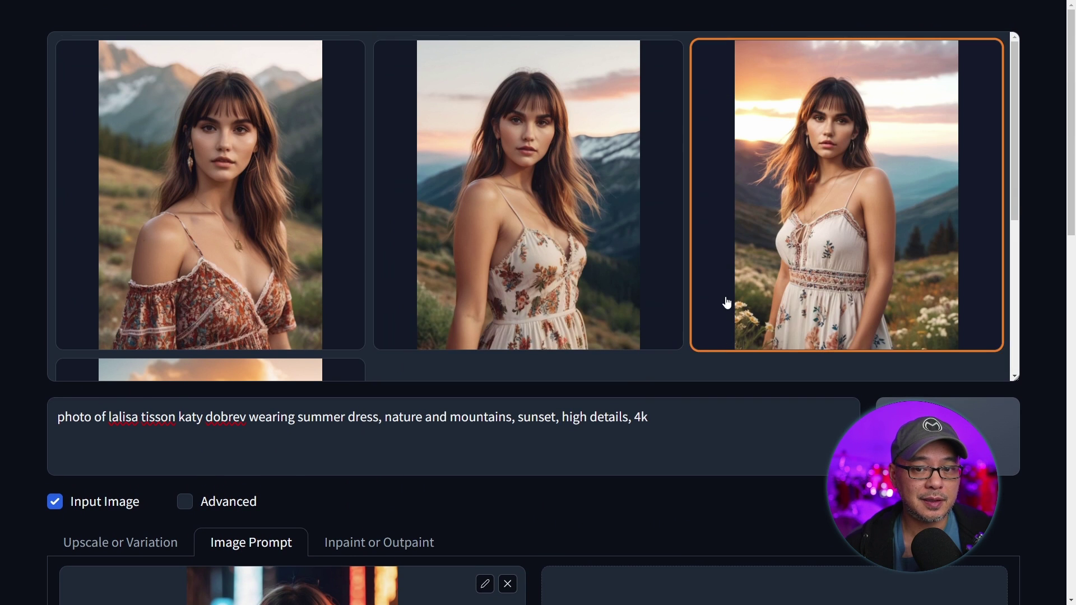
click(206, 144)
click(515, 153)
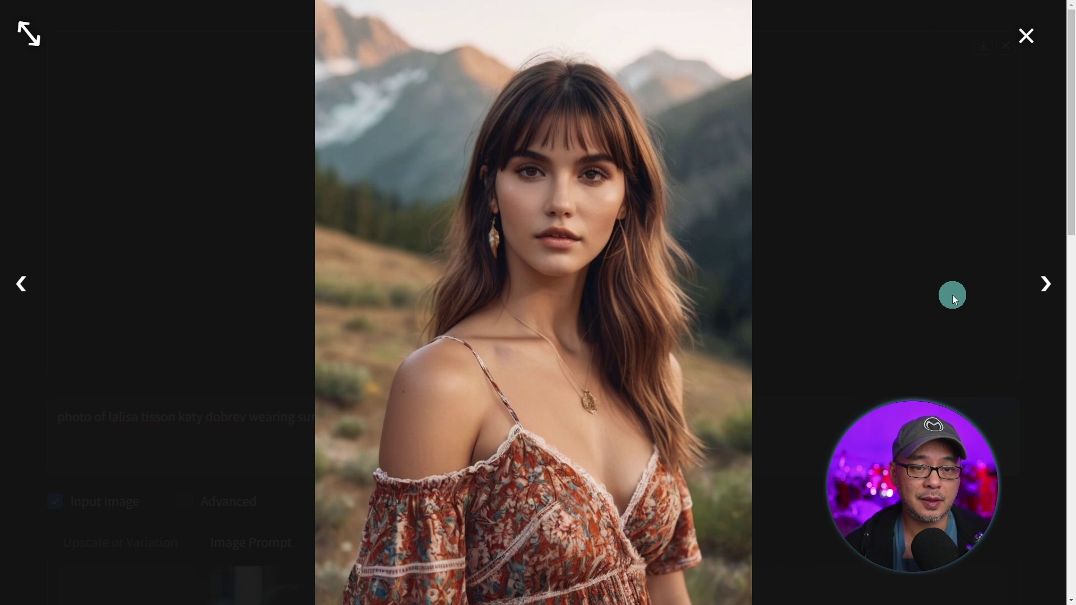
key(Right)
key(Right)
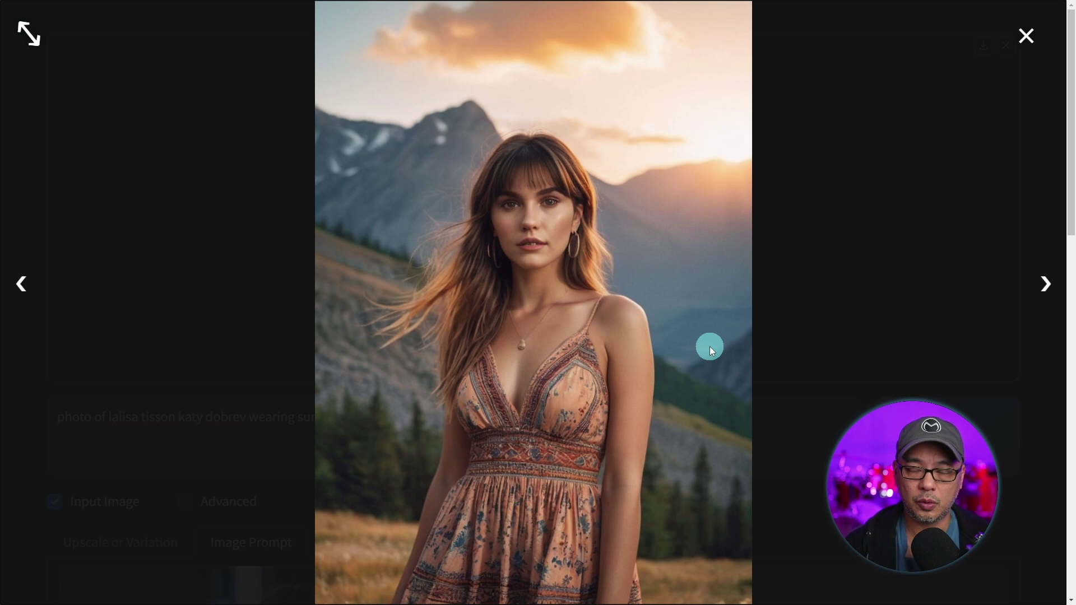
key(Right)
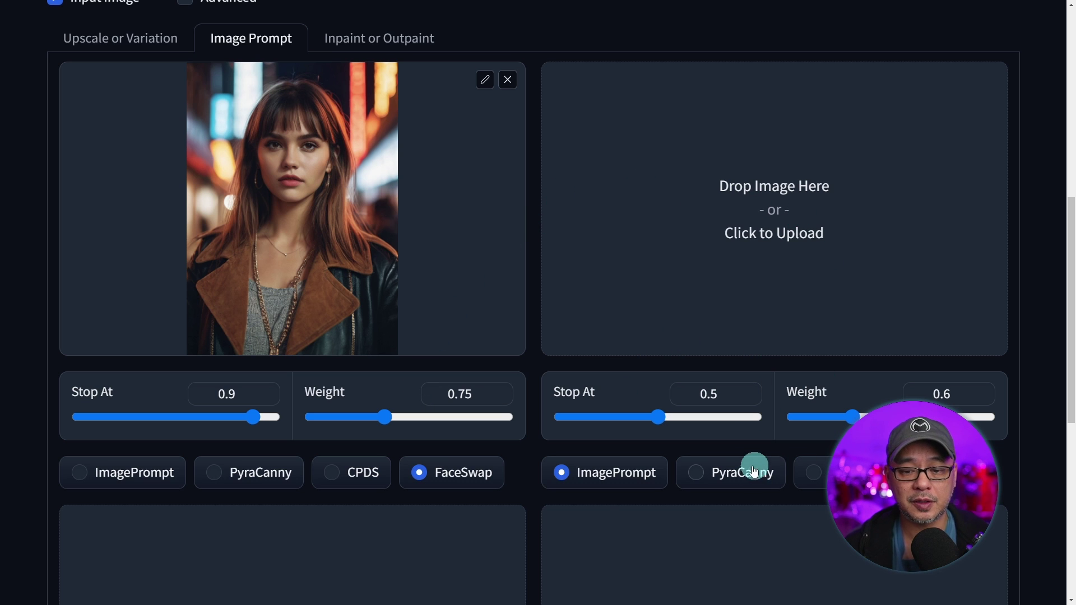
- Load the blonde woman photo into the second image-prompt slot as a PyraCanny guide
click(782, 208)
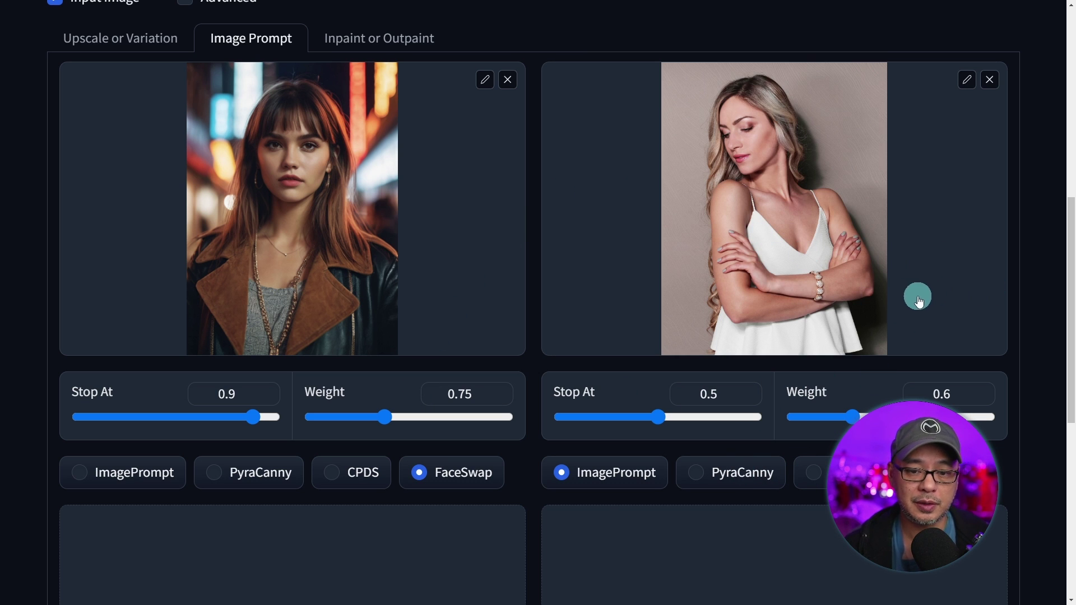
click(717, 477)
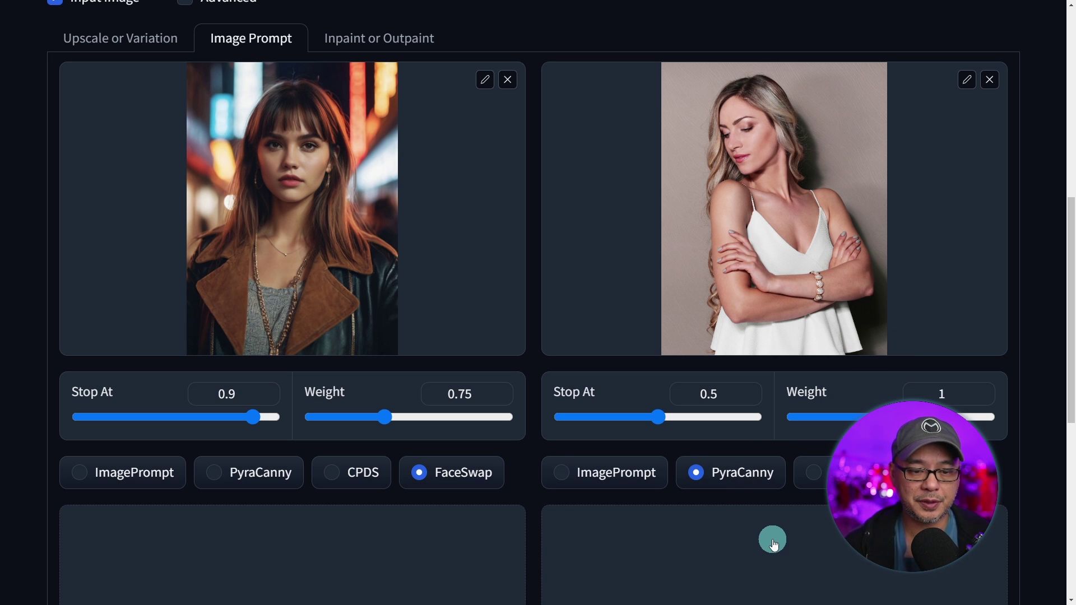
scroll(771, 536, up, 9)
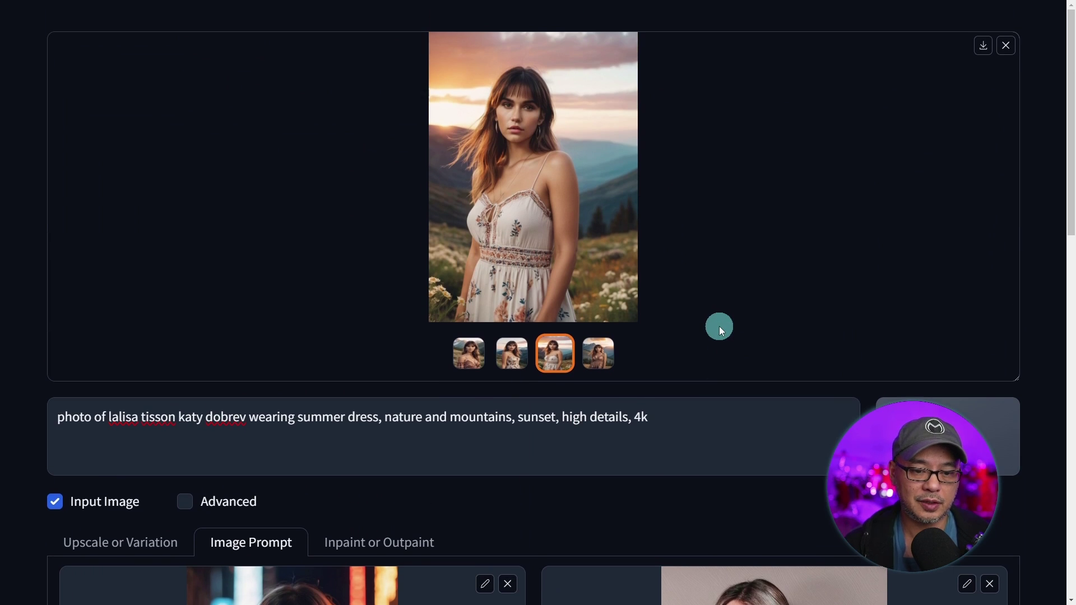
- Generate using both reference images and open the finished result in the large view
key(ctrl+Return)
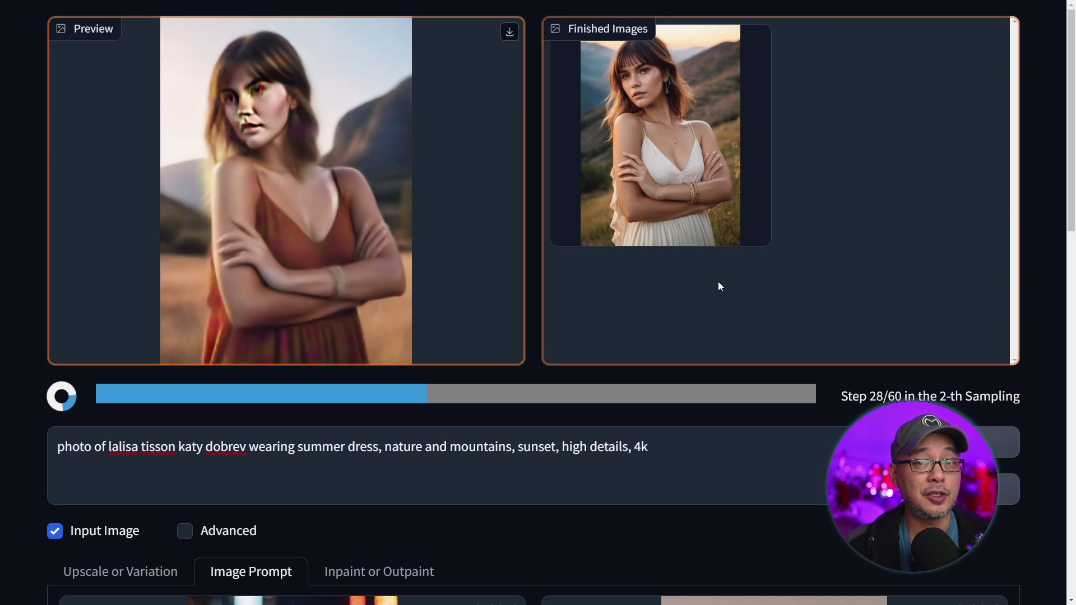
click(707, 113)
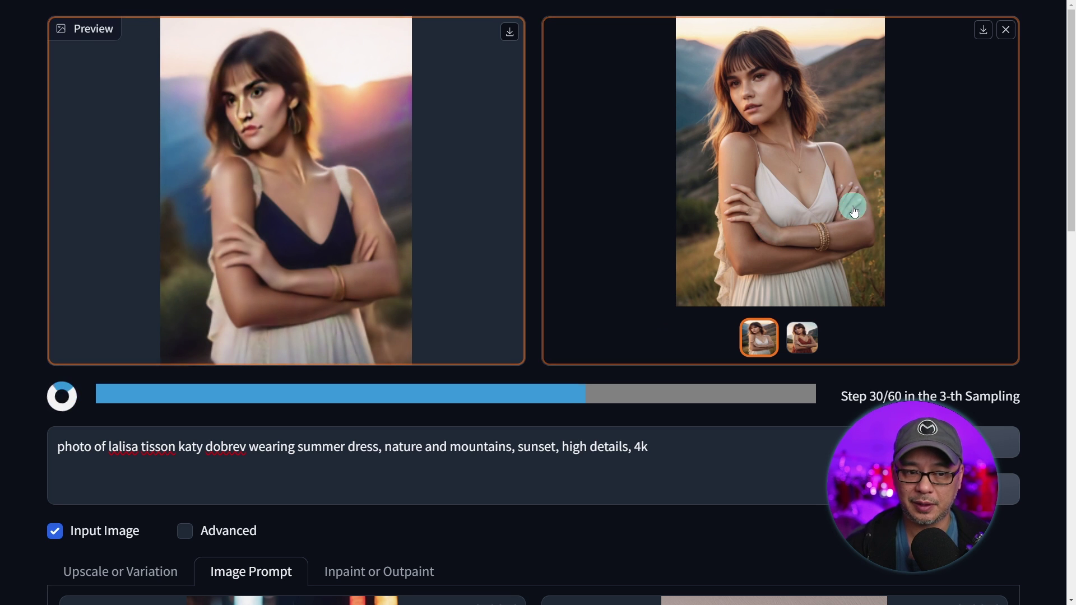
scroll(836, 228, down, 10)
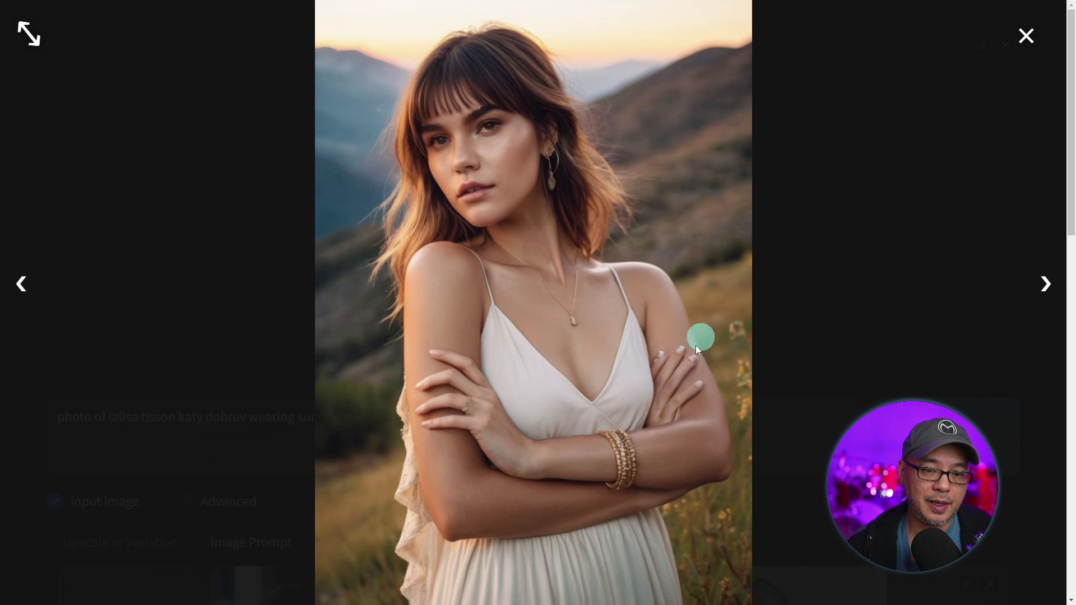
- Step through the dress results full-size, then close the viewer
click(691, 395)
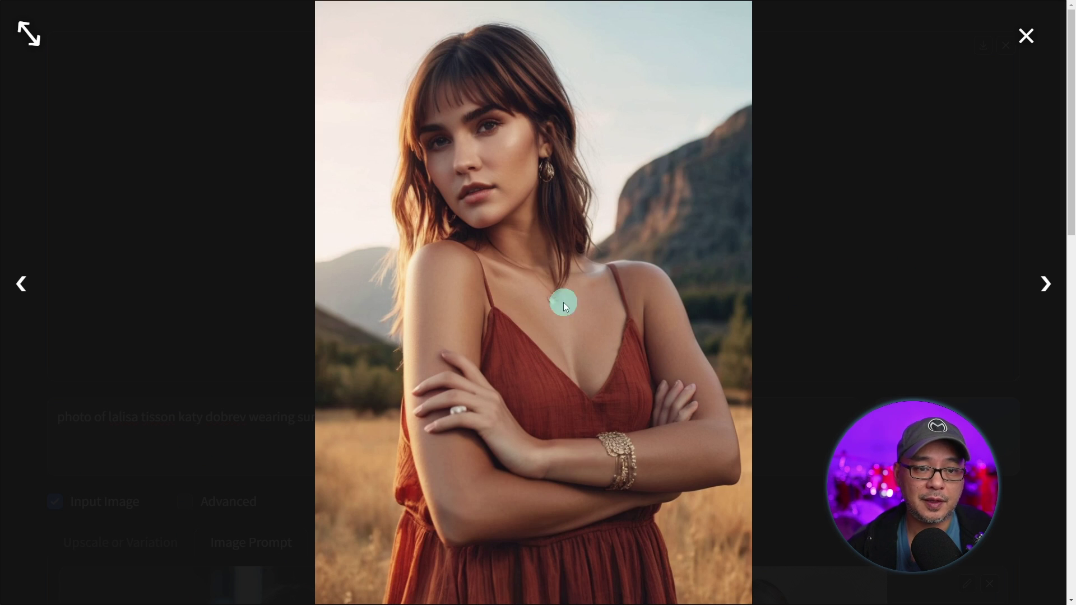
click(747, 301)
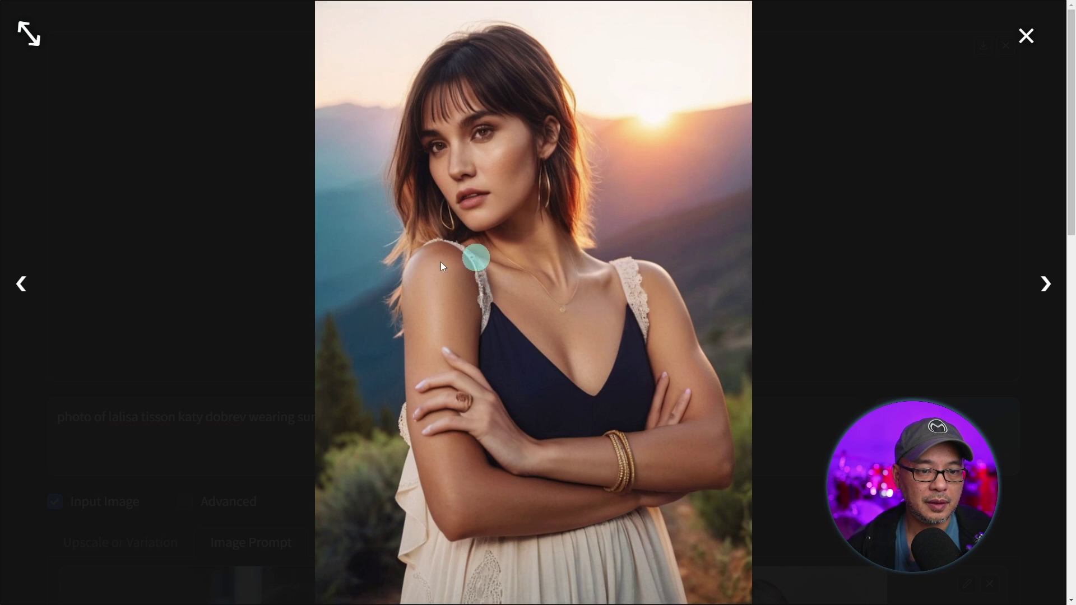
click(724, 339)
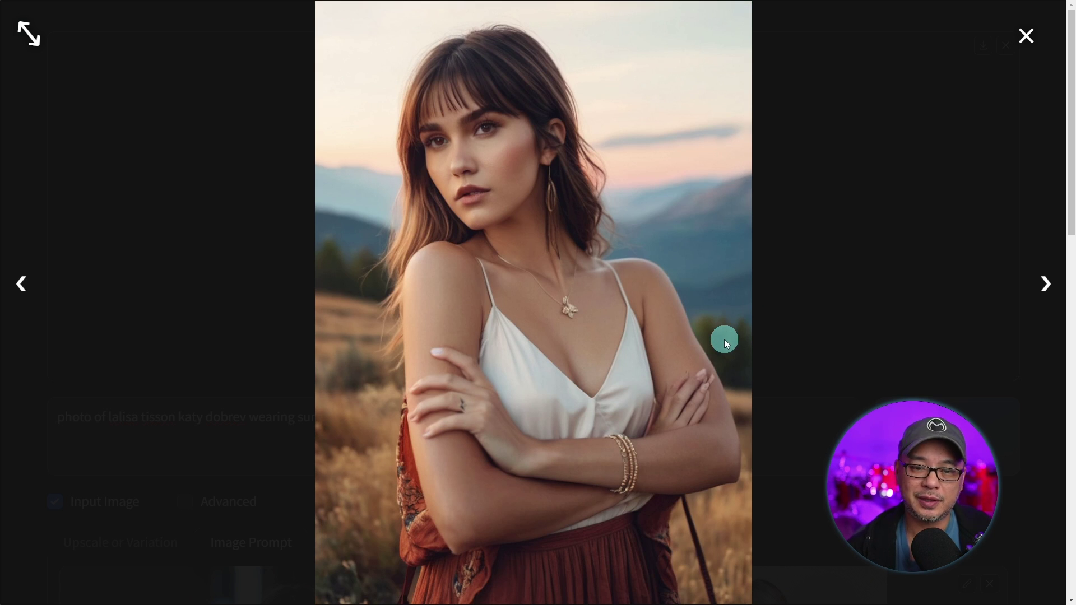
click(714, 345)
click(819, 267)
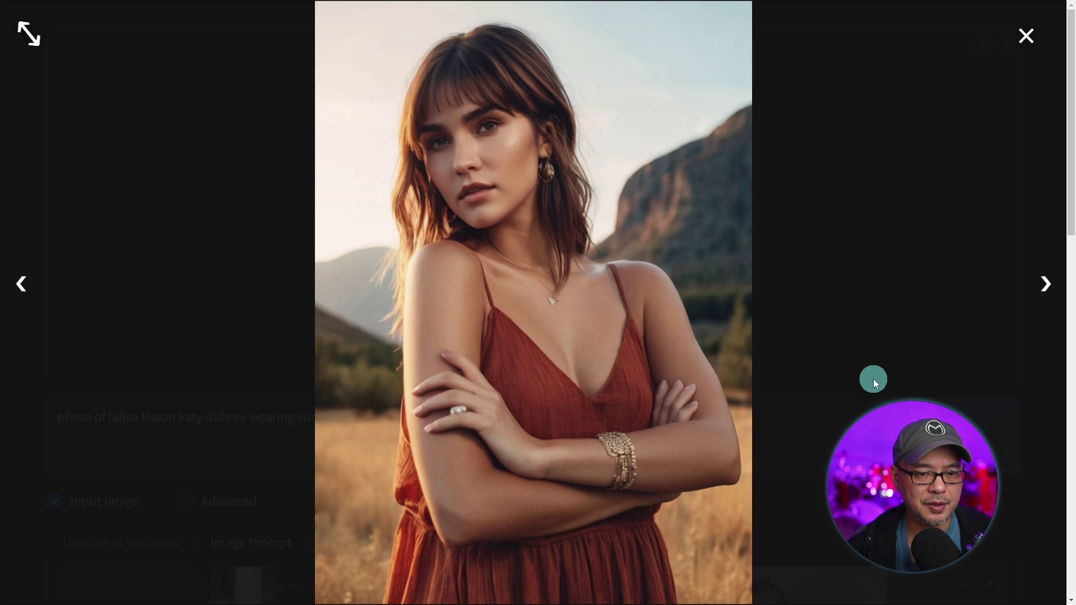
click(910, 360)
scroll(822, 422, down, 6)
scroll(822, 422, down, 2)
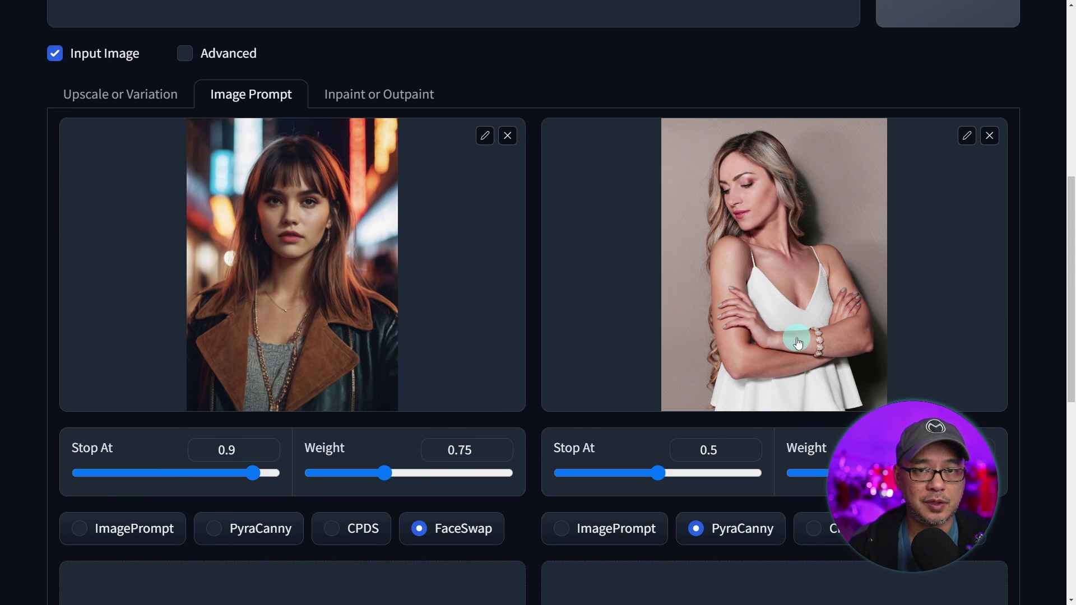
- Remove both reference photos and upload 10.png as the new face-swap reference
click(989, 136)
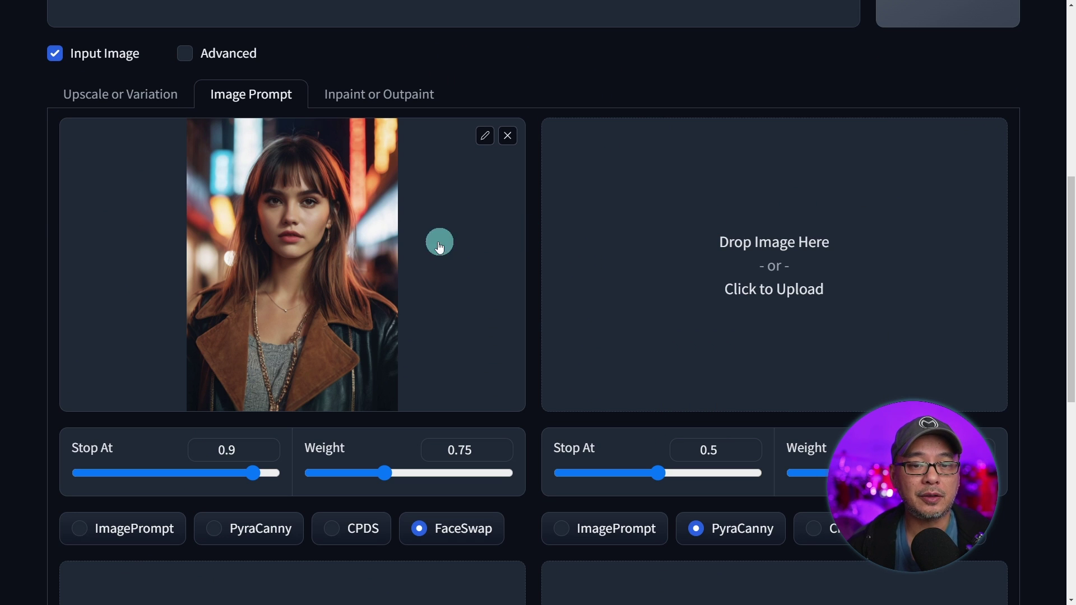
click(507, 136)
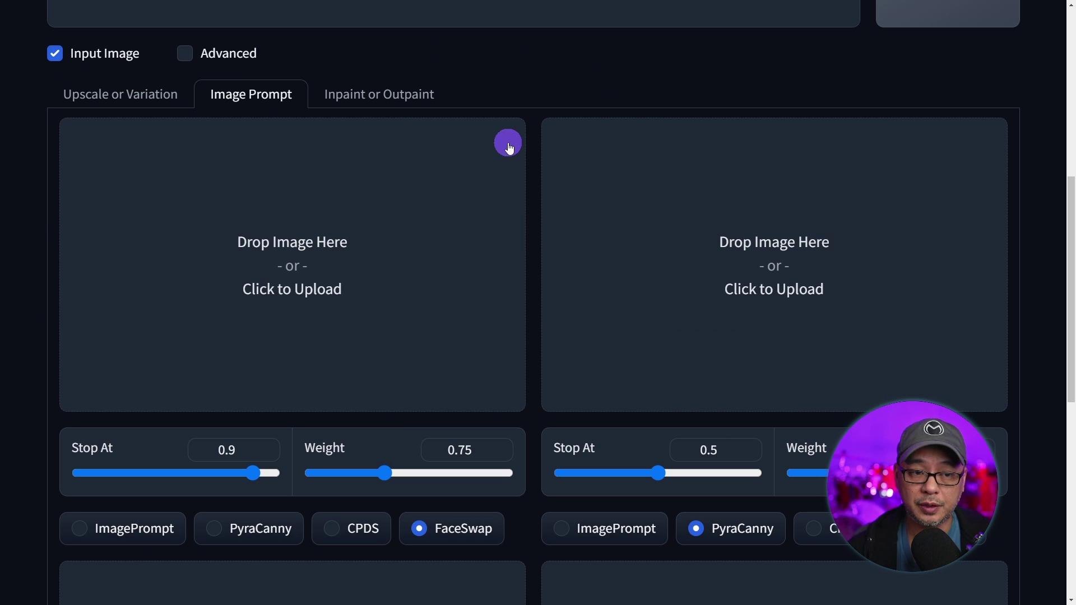
click(302, 273)
click(260, 187)
click(981, 586)
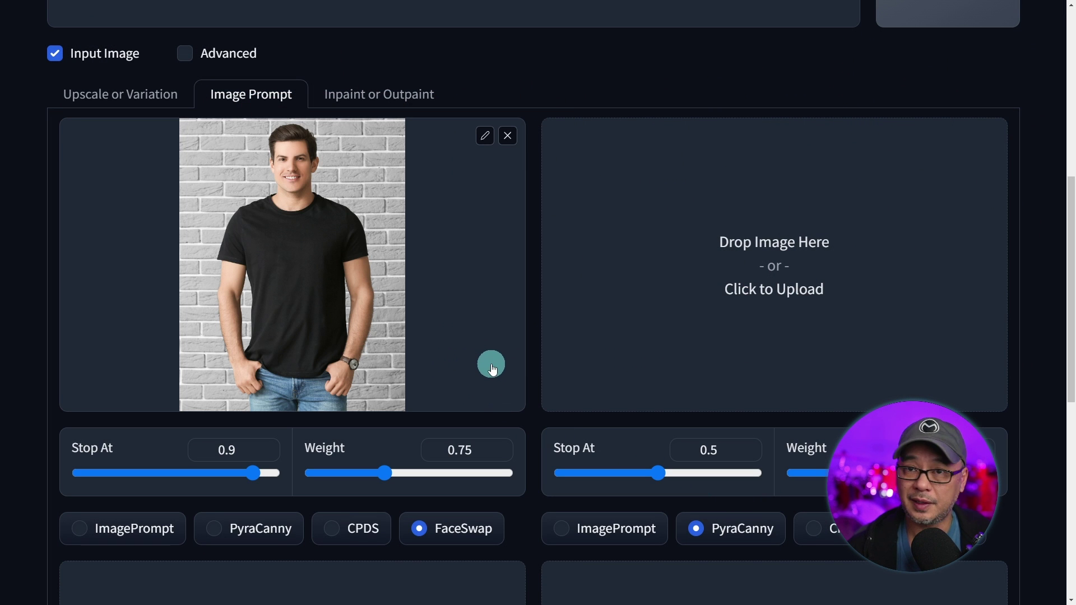
- Edit the prompt to 'a man', 'purple suit', 'inside a cathedral' and 'cinematic'
scroll(487, 367, up, 7)
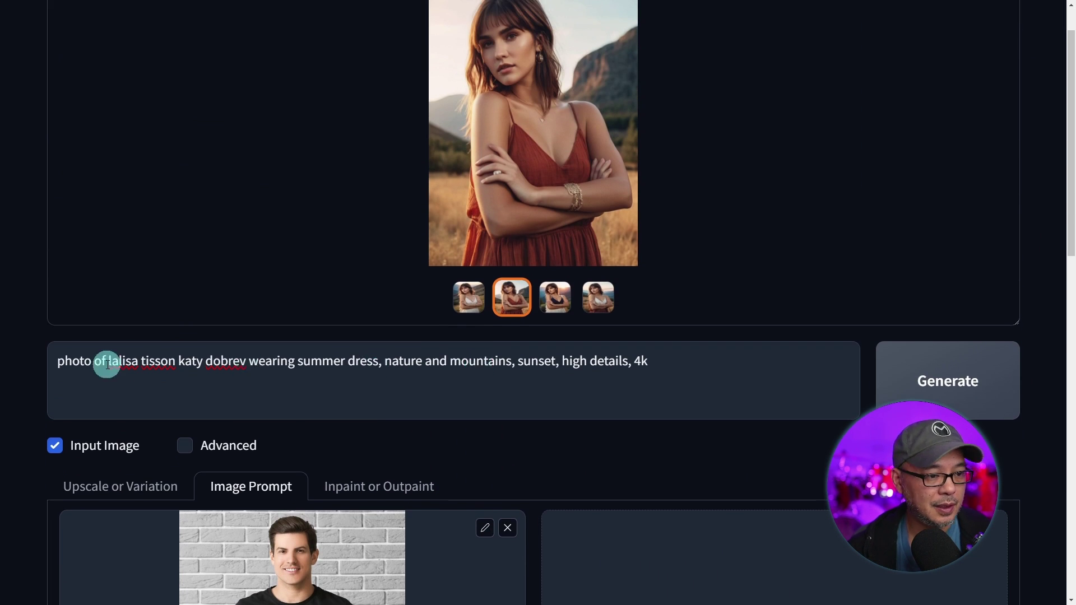
drag(109, 361, 244, 361)
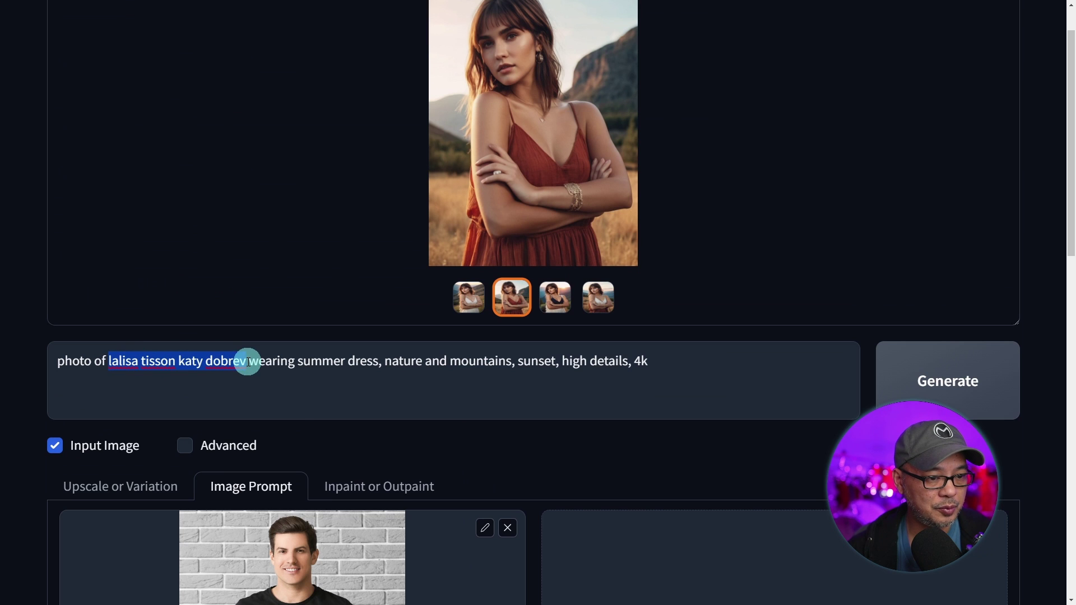
text(a man)
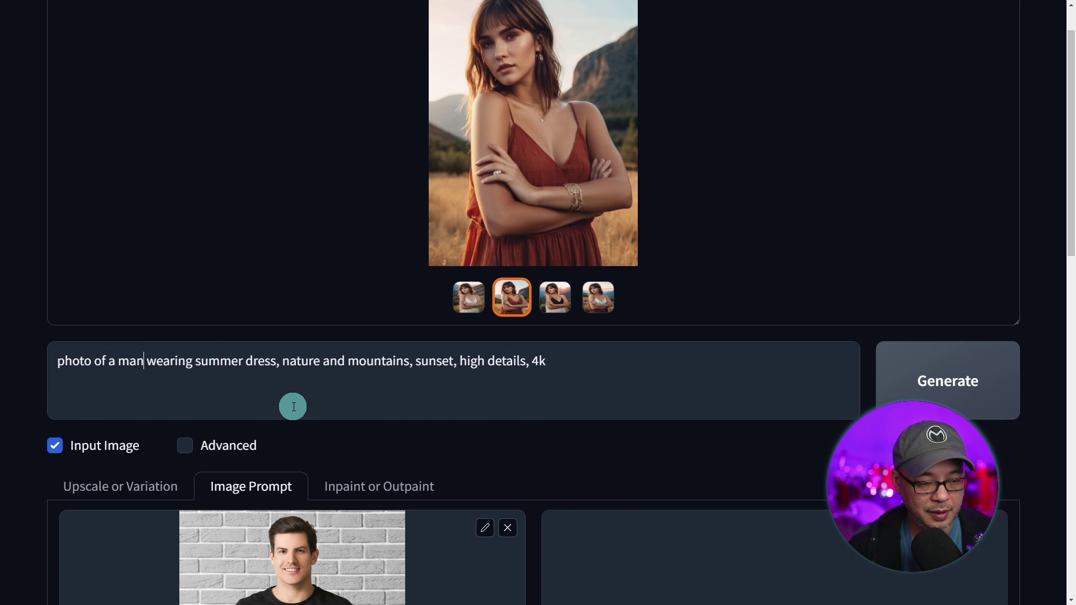
scroll(293, 406, up, 1)
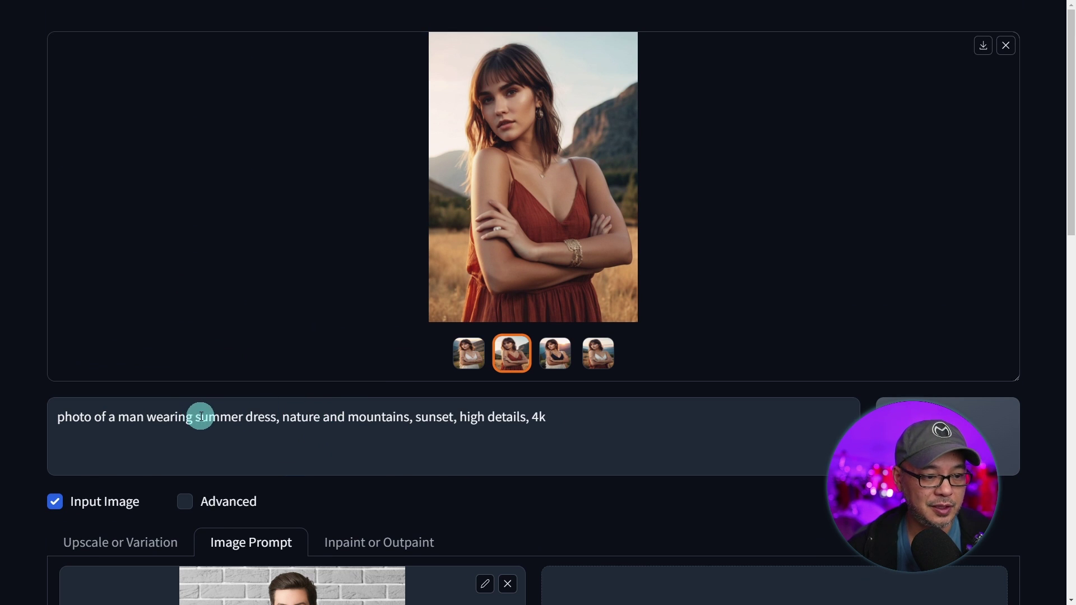
drag(197, 416, 270, 419)
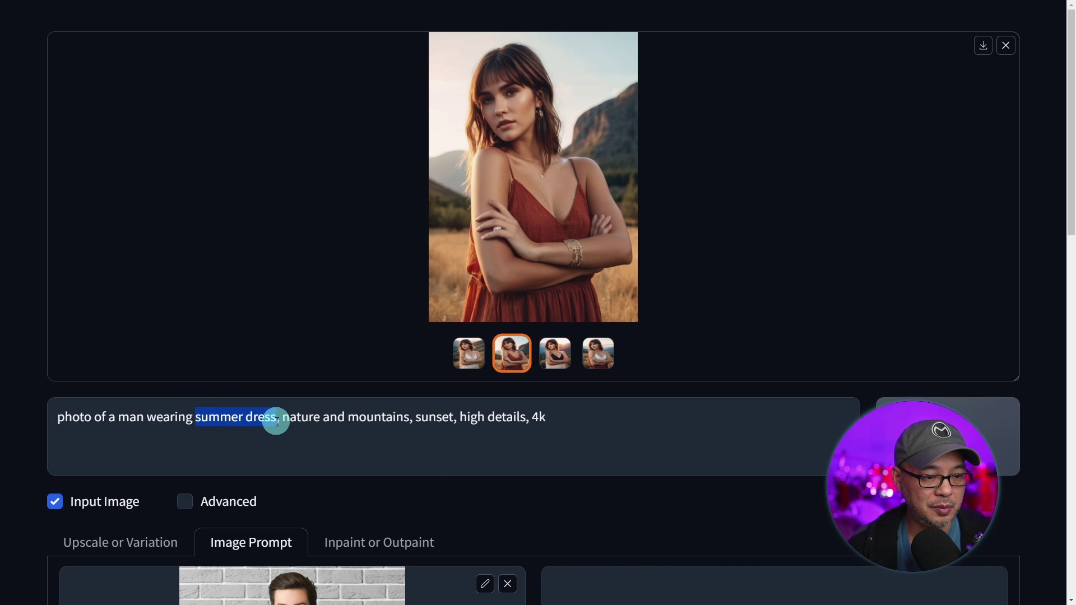
text(purple suit)
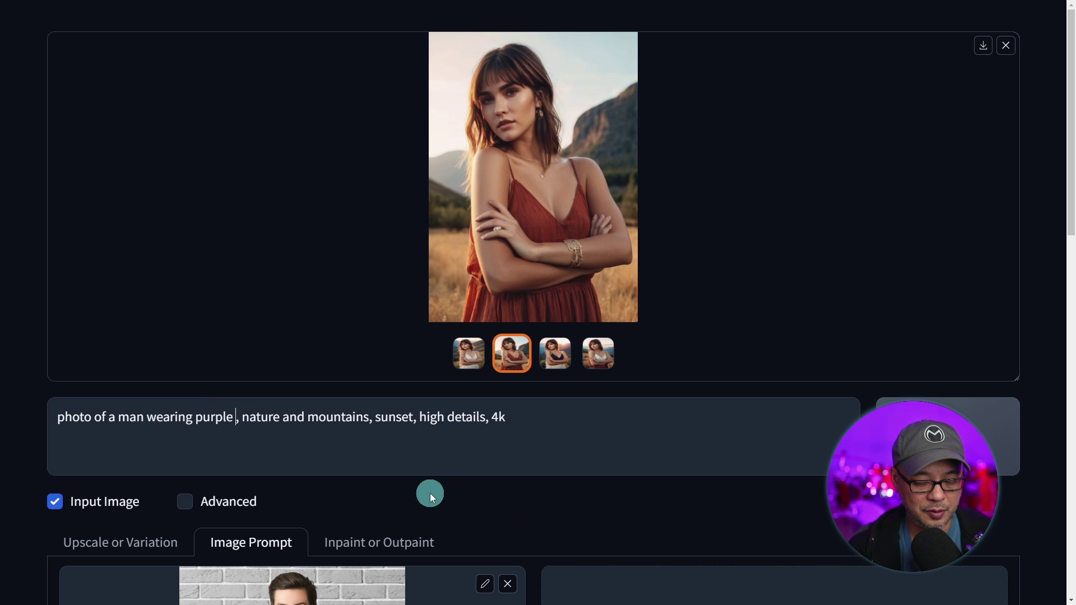
drag(264, 418, 391, 418)
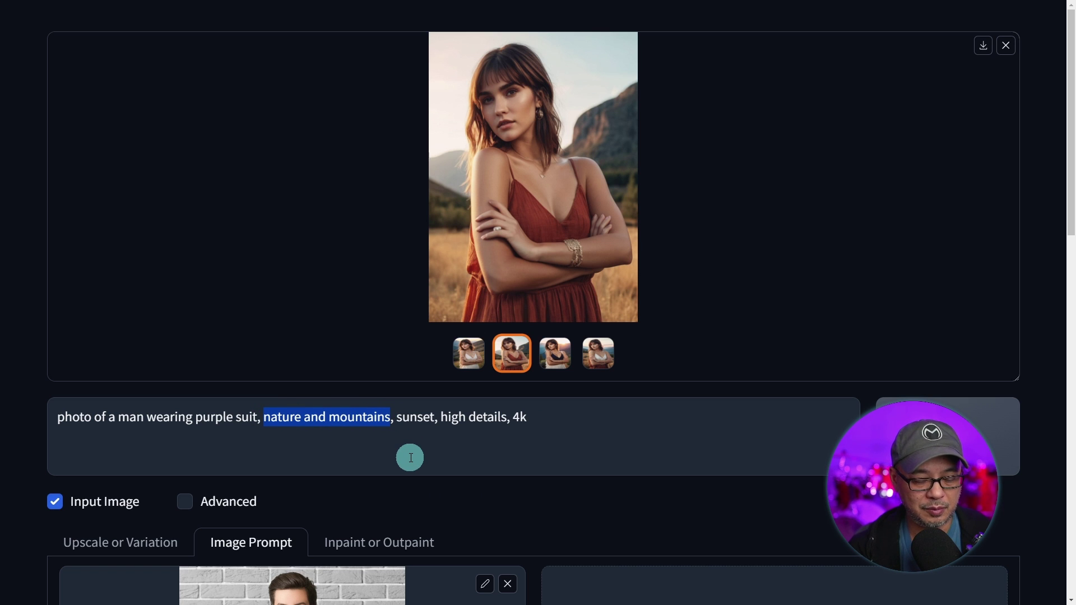
text(inside a ca)
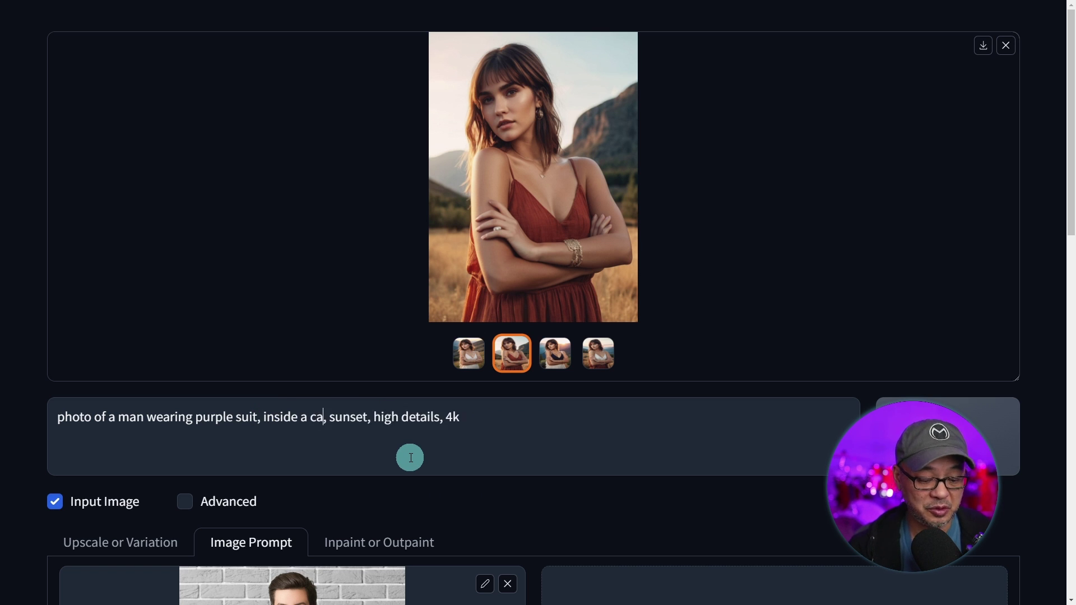
text(thedral)
drag(392, 418, 371, 418)
text(cinematic)
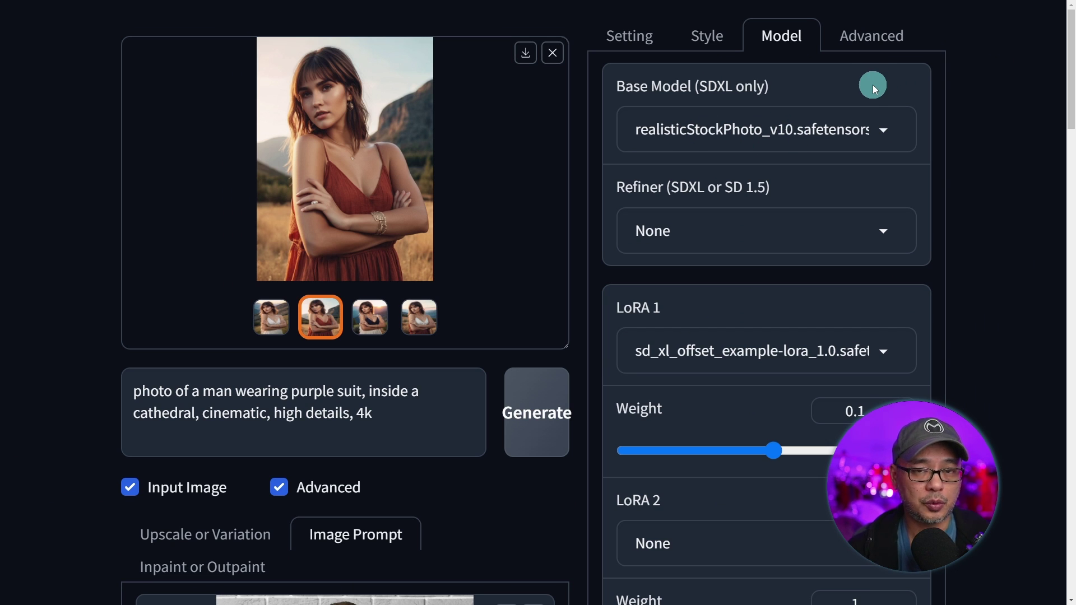
click(812, 134)
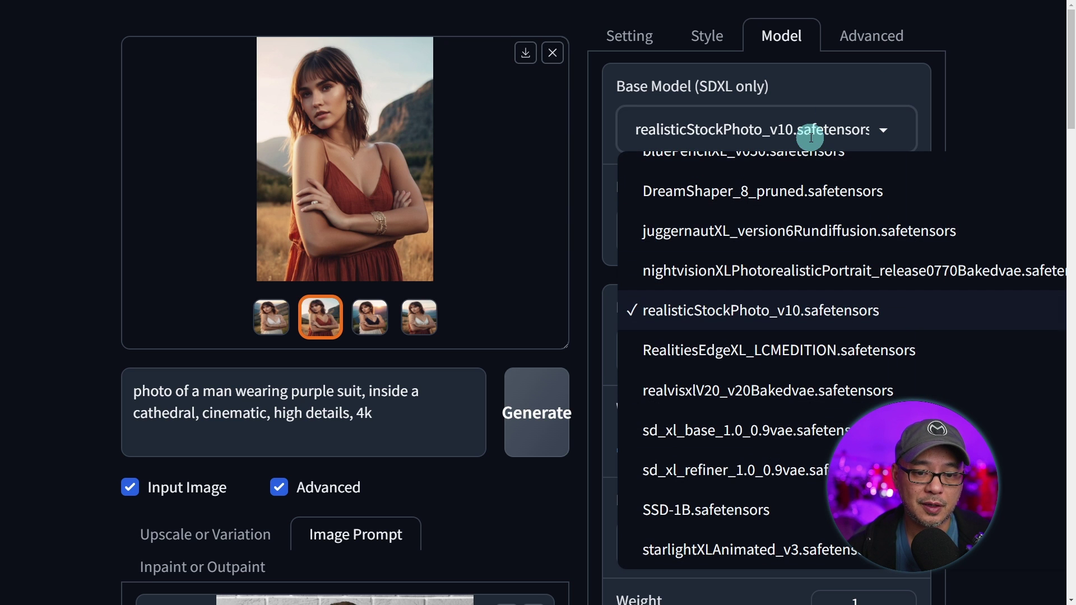
click(870, 90)
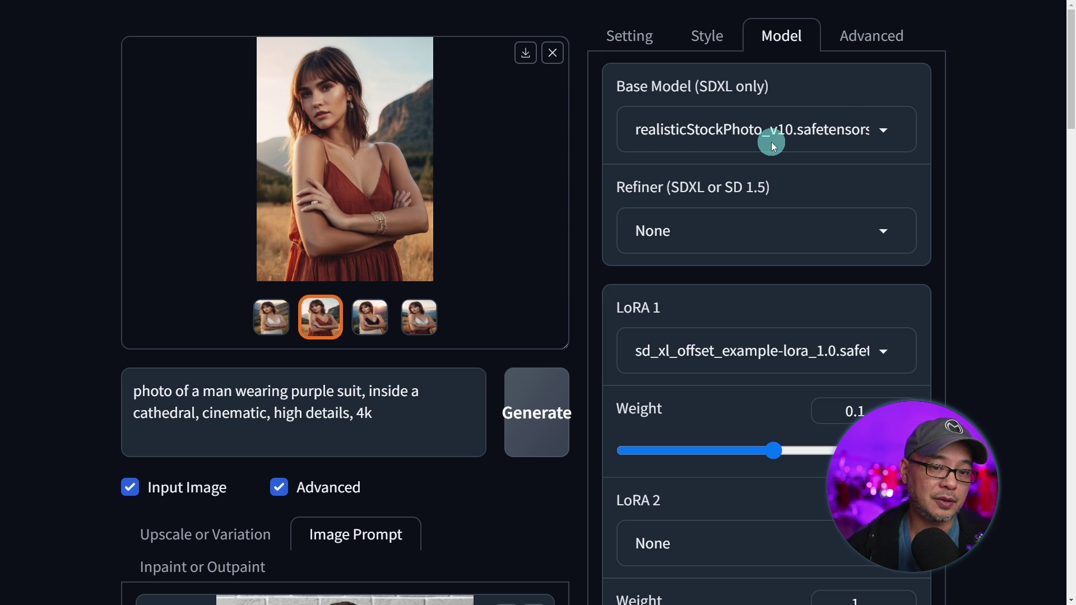
click(707, 35)
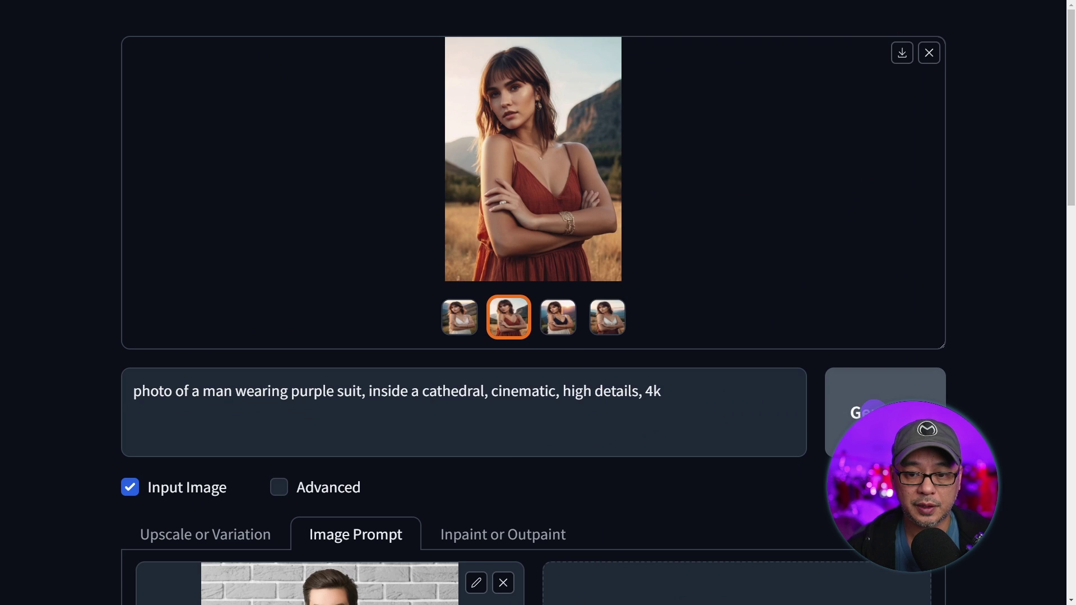
- Generate images of the man in a purple suit inside a cathedral
click(854, 397)
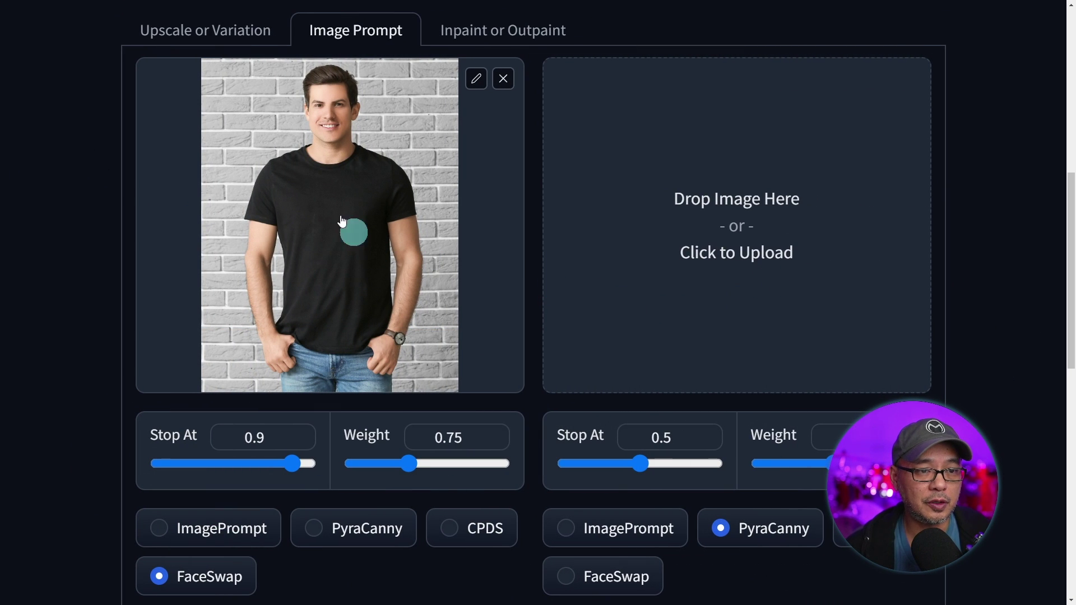
scroll(595, 302, up, 1)
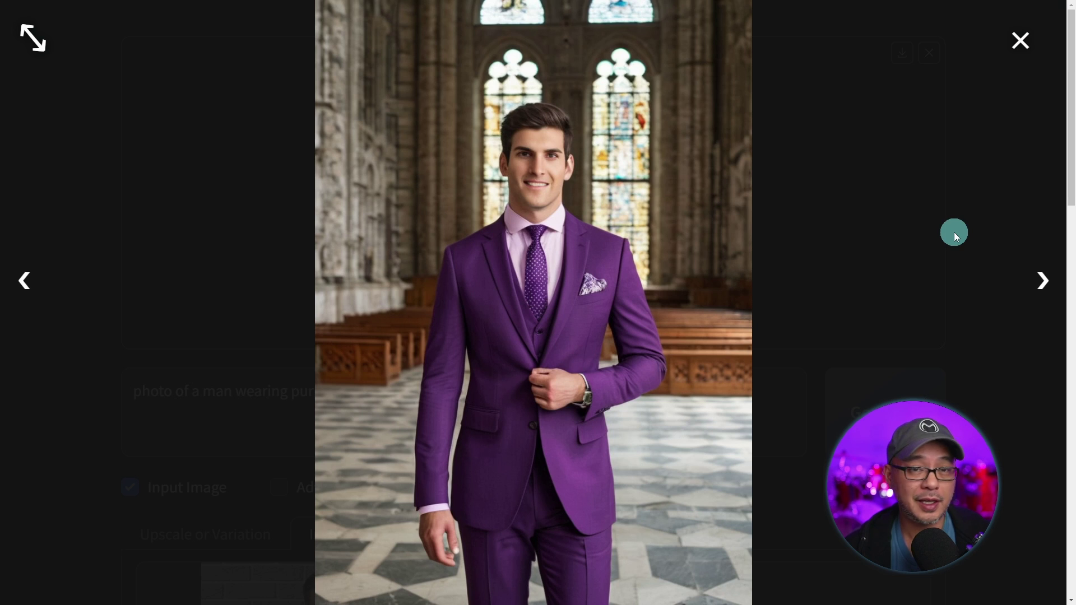